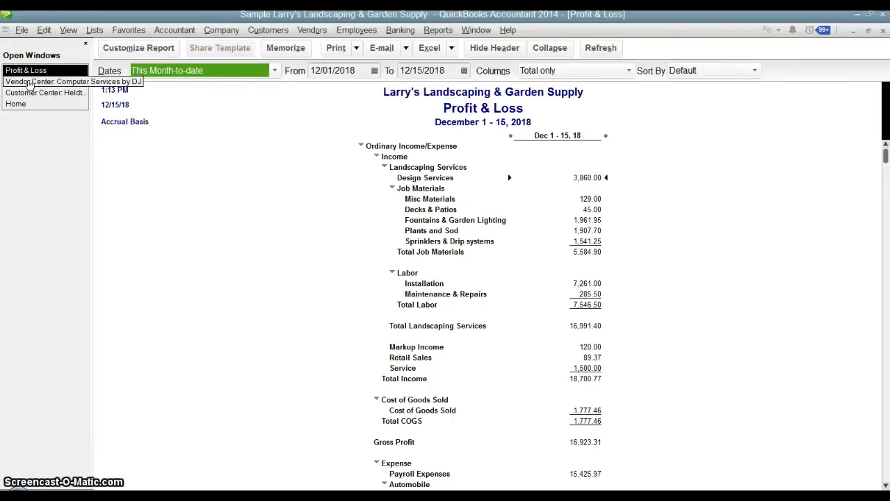
View CalOil Company and then Nolan Hardware and Supplies details in the Vendor Center.
left_click(42, 82)
left_click(179, 237)
scroll(176, 235, "down", 4)
left_click(133, 286)
Check a customer's details, then cycle the open windows, ending on the Customer Center.
left_click(25, 82)
left_click(67, 91)
left_click(170, 234)
scroll(162, 254, "down", 2)
left_click(27, 82)
left_click(33, 94)
left_click(33, 94)
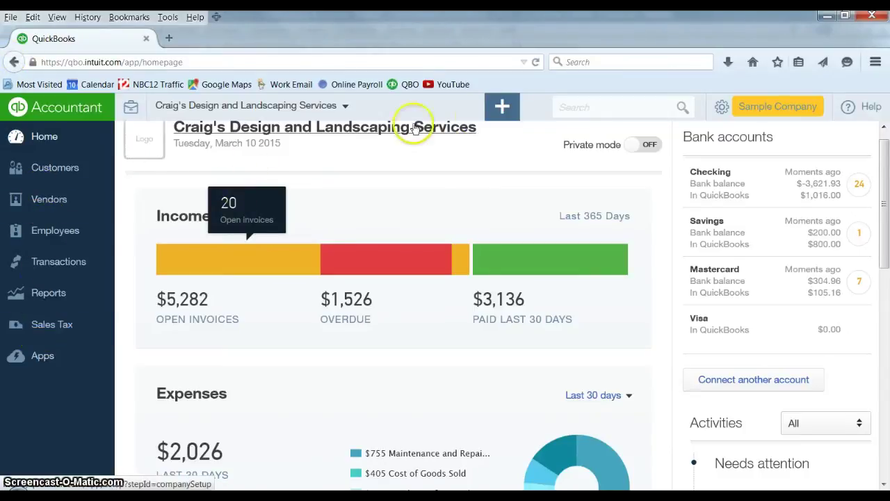
Show the + Create list of new transaction types on the QuickBooks Online homepage.
left_click(500, 107)
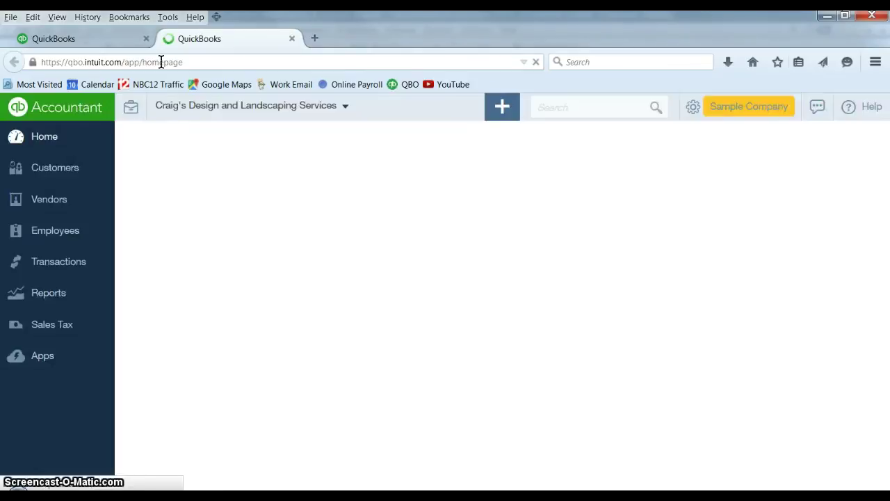
Load the QuickBooks Online homepage URL in a new browser tab.
mouse_move(338, 274)
Open the Vendors page in one tab and Transactions > Banking in the other.
left_click(71, 206)
left_click(82, 40)
left_click(38, 288)
scroll(232, 277, "down", 2)
Scroll the Banking list down and open the Mahoney Mugs download.
left_click(189, 43)
left_click(110, 38)
scroll(343, 340, "down", 5)
scroll(343, 338, "down", 5)
scroll(343, 338, "down", 4)
left_click(281, 313)
Open the Mahoney Mugs vendor details from the vendor list tab.
left_click(218, 36)
scroll(359, 415, "down", 4)
scroll(360, 416, "down", 8)
scroll(358, 417, "up", 2)
left_click(271, 313)
Change the $18.08 Mahoney Mugs download's category to Office Expenses and add it.
left_click(47, 37)
left_click_drag(445, 380, 326, 386)
type("off")
key("Tab")
left_click(594, 381)
left_click(572, 378)
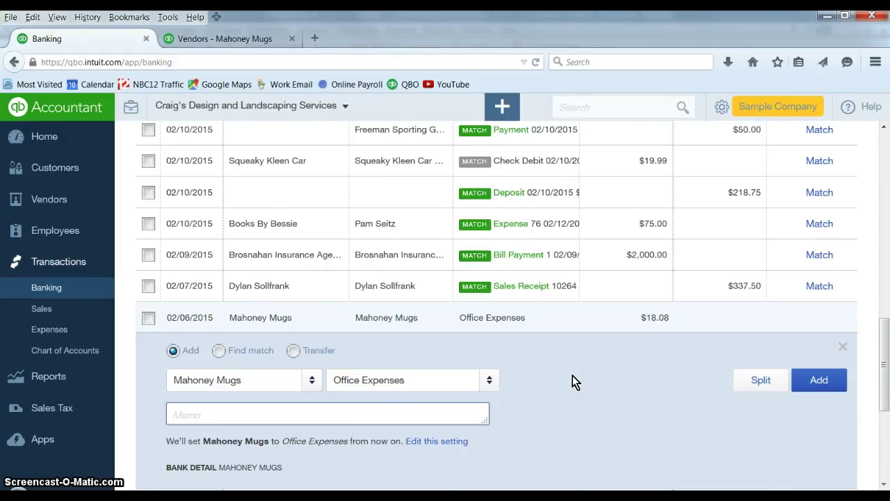
left_click(566, 374)
left_click(806, 373)
left_click(806, 375)
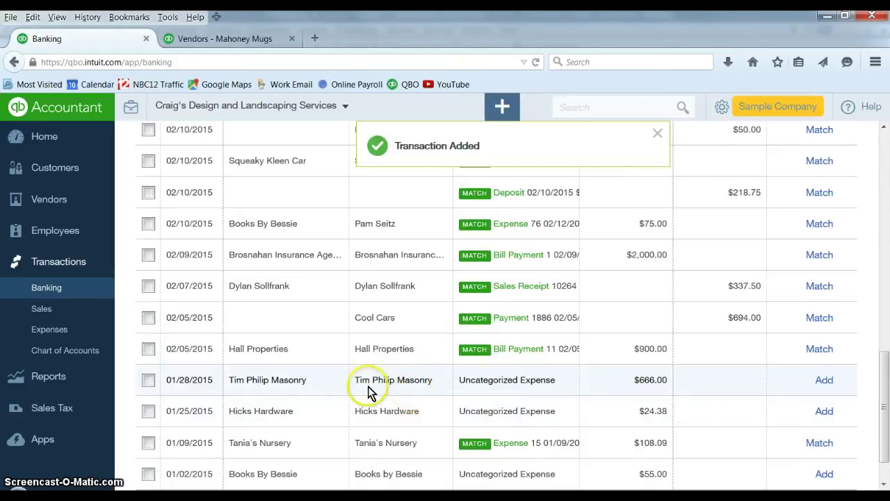
Reload the Vendors - Mahoney Mugs page and scroll down to its transactions.
left_click(217, 39)
left_click(536, 63)
scroll(512, 342, "down", 1)
scroll(512, 341, "down", 1)
Switch between the Banking and Mahoney Mugs vendor tabs, finishing on Banking.
left_click(100, 40)
left_click(209, 41)
left_click(94, 43)
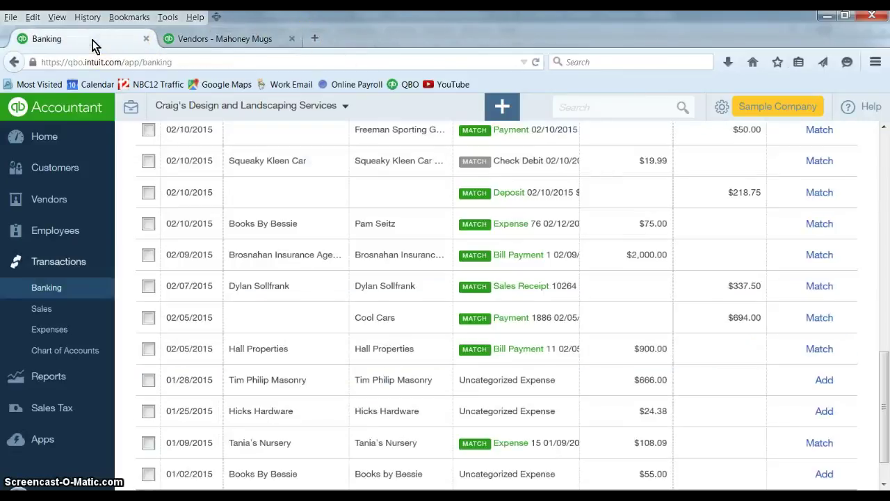